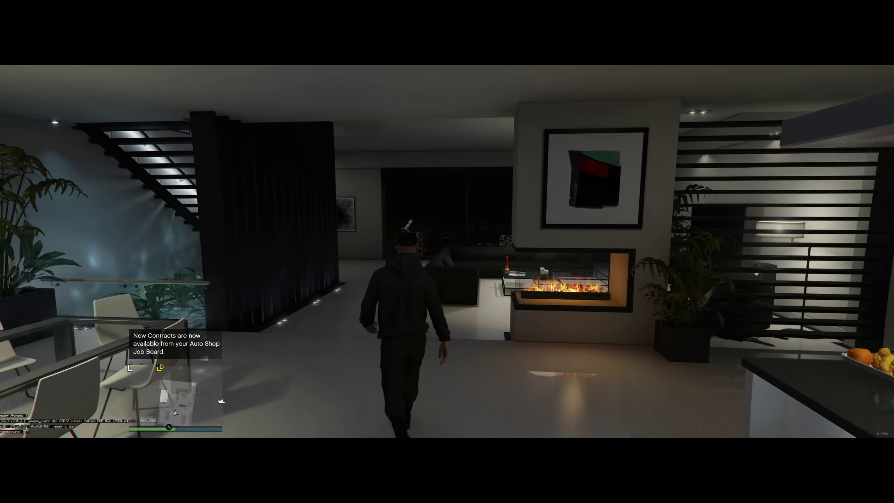
pyautogui.press('w')
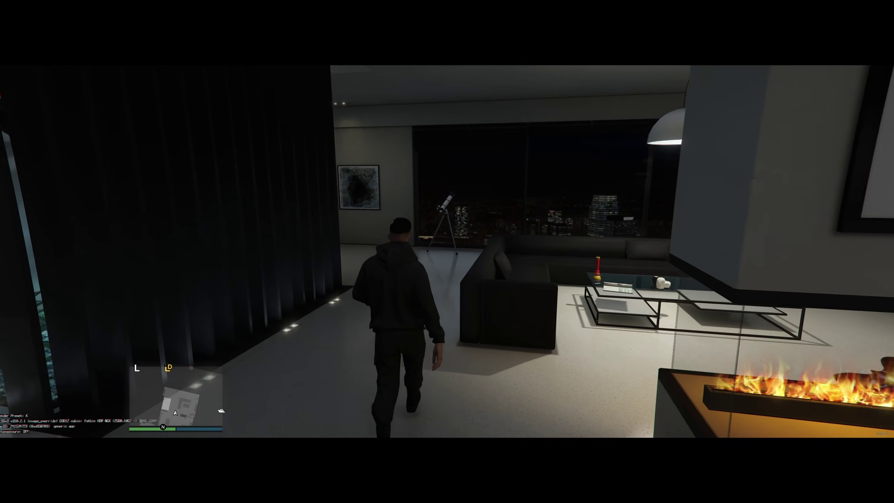
pyautogui.press('w')
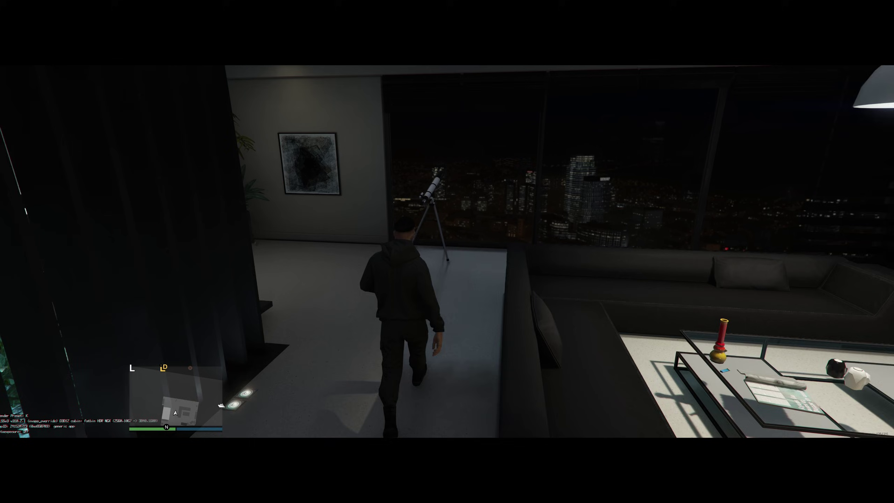
pyautogui.press('w')
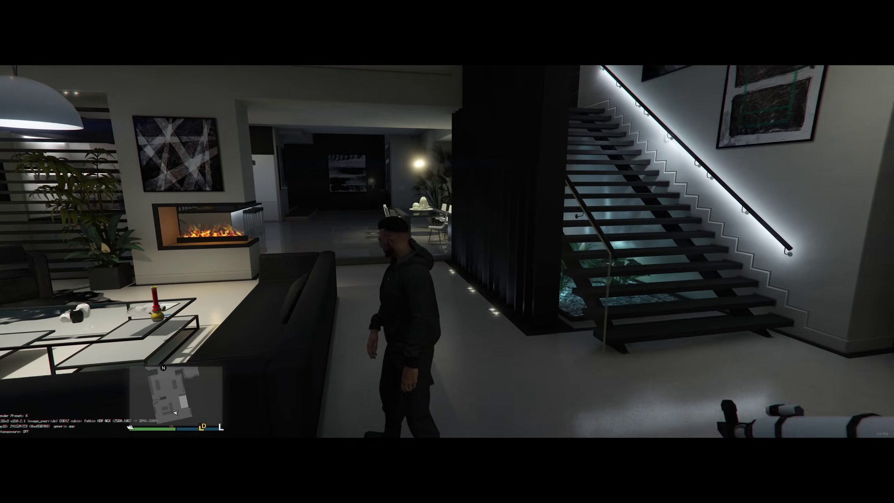
pyautogui.press('w')
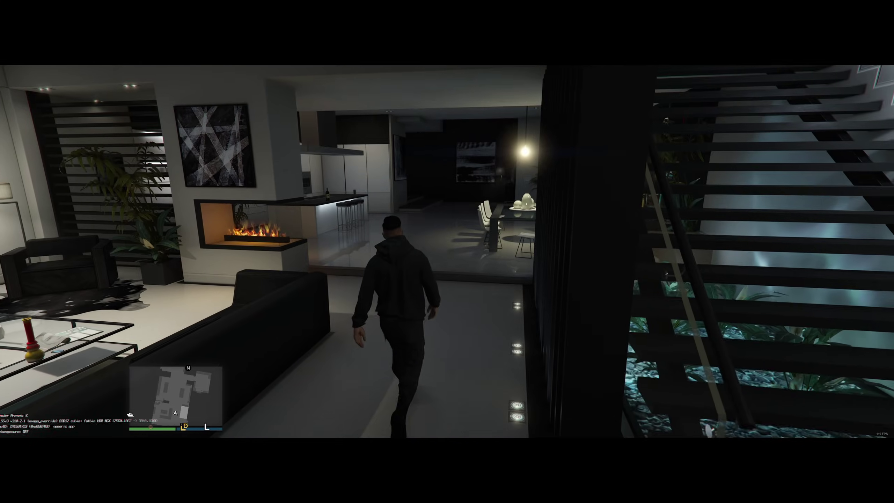
pyautogui.press('w')
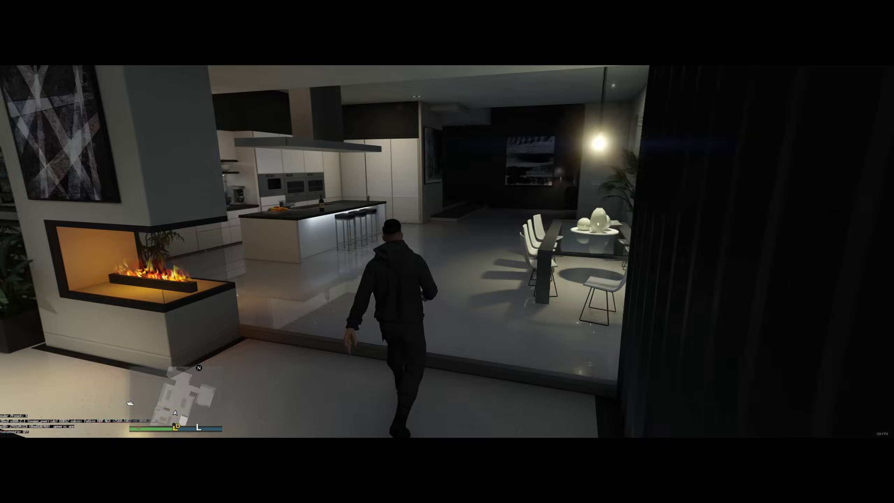
pyautogui.press('w')
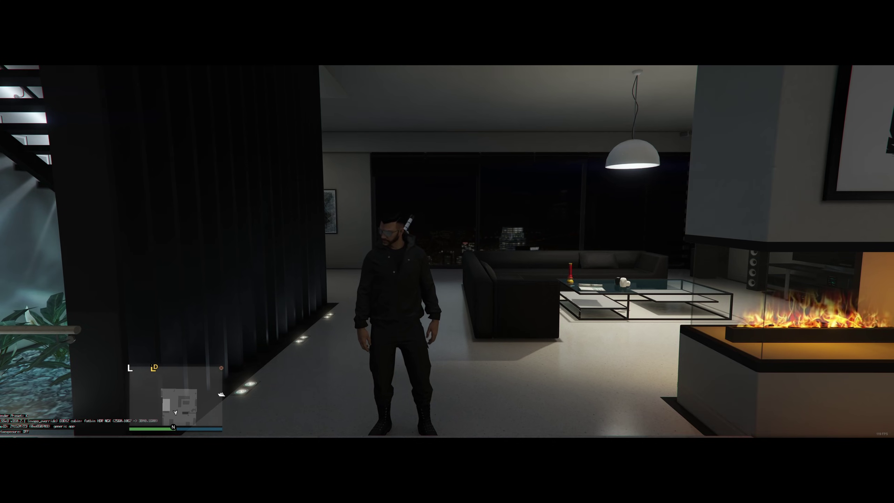
pyautogui.press('w')
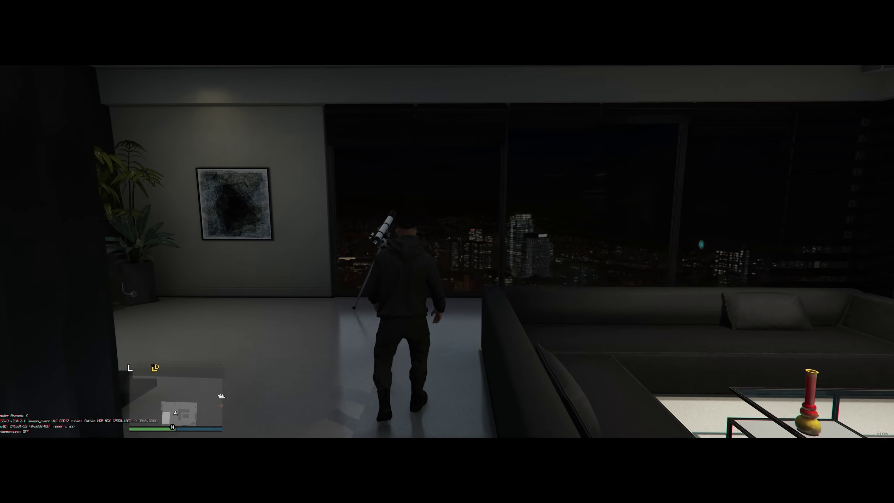
pyautogui.press('w')
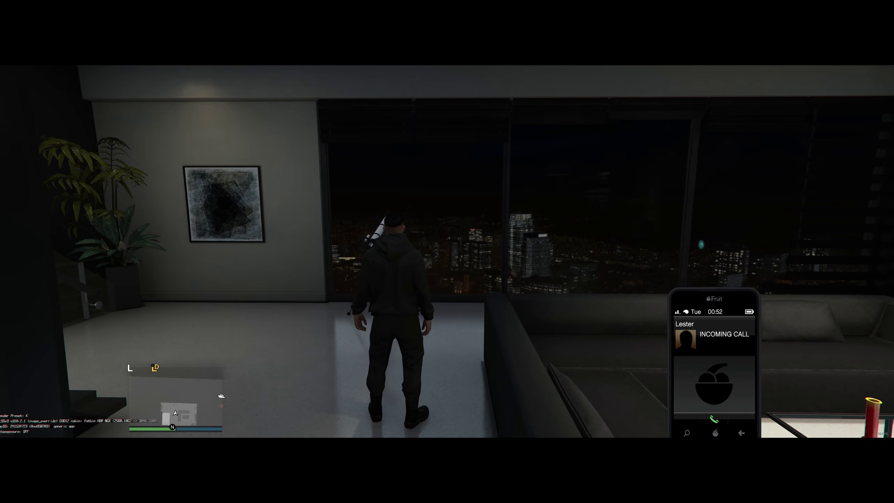
pyautogui.press('Return')
pyautogui.press('BackSpace')
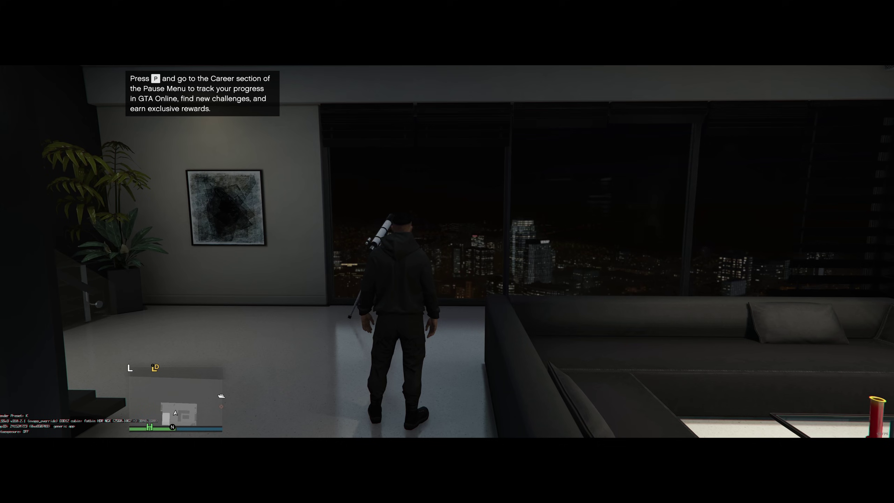
pyautogui.press('w')
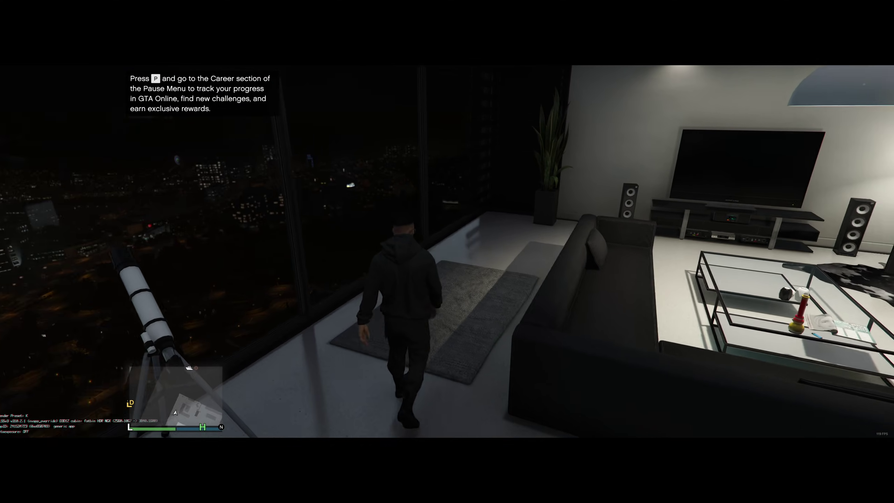
pyautogui.press('d')
pyautogui.press('s')
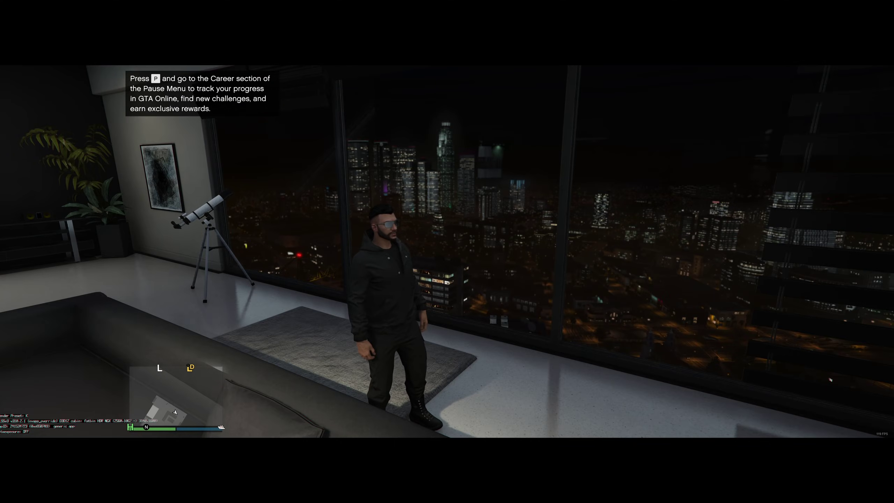
pyautogui.press('w')
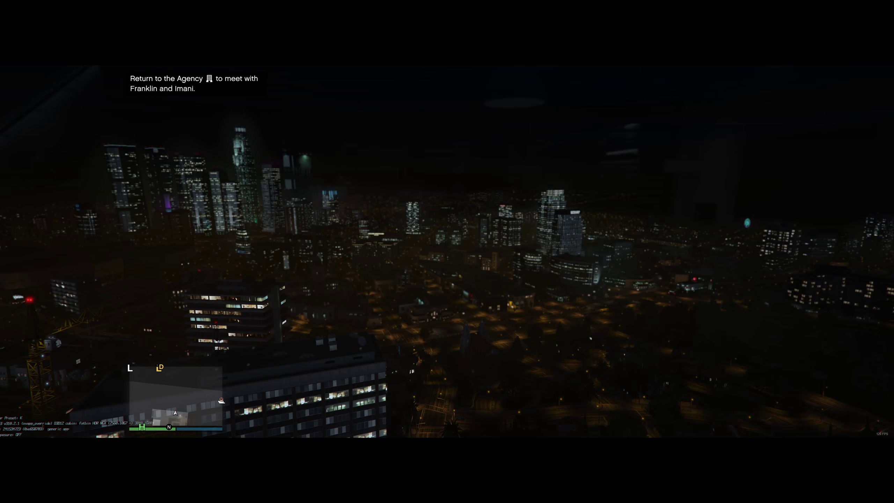
pyautogui.press('v')
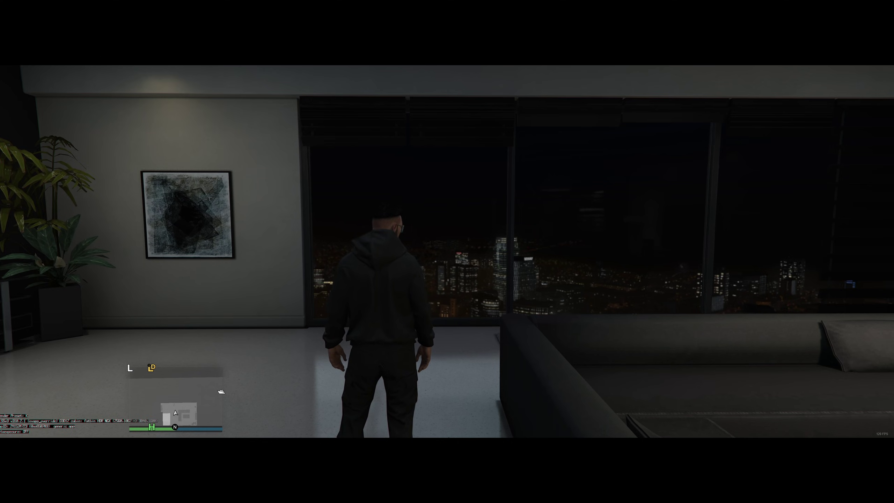
pyautogui.press('w')
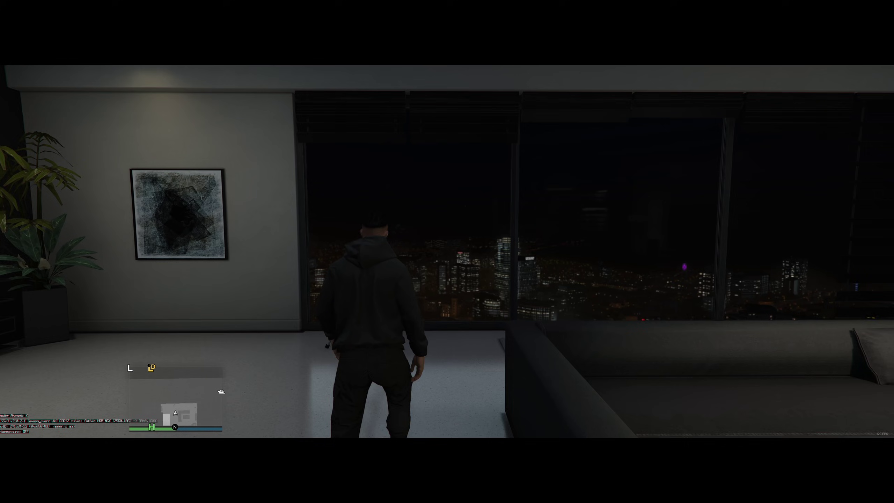
pyautogui.press('a')
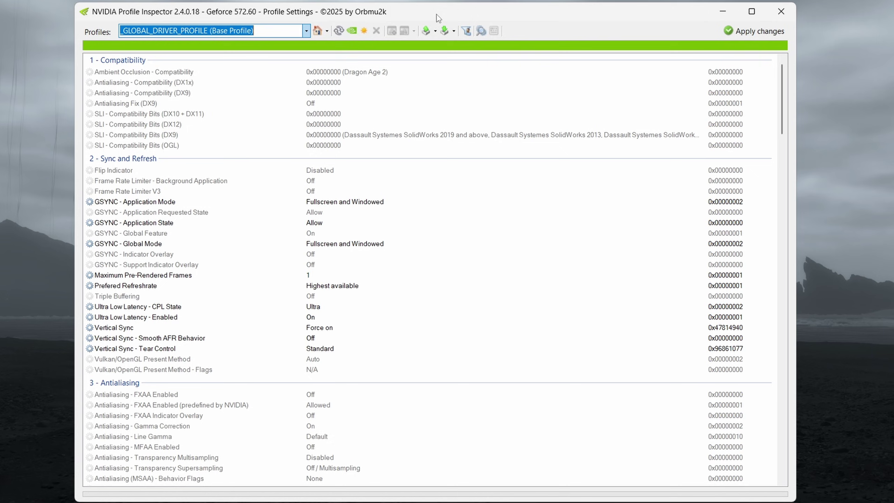
# Open the dialog for creating a new driver profile and cancel it.
pyautogui.click(364, 32)
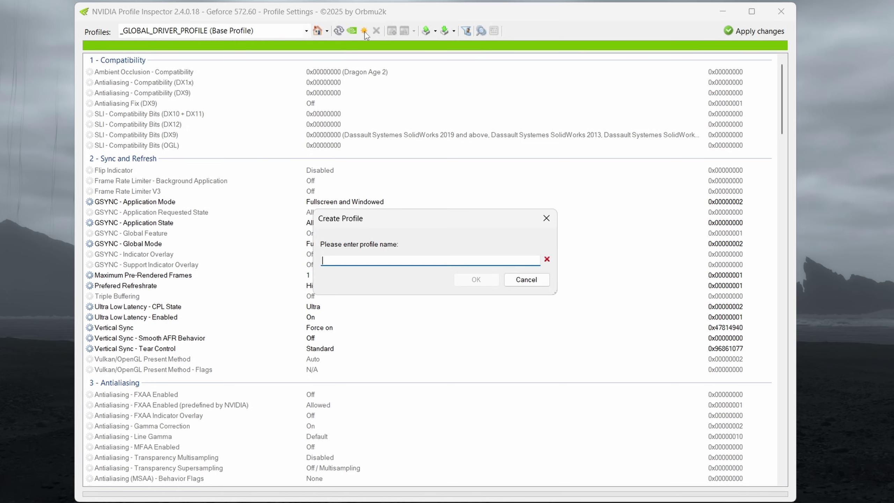
pyautogui.click(511, 280)
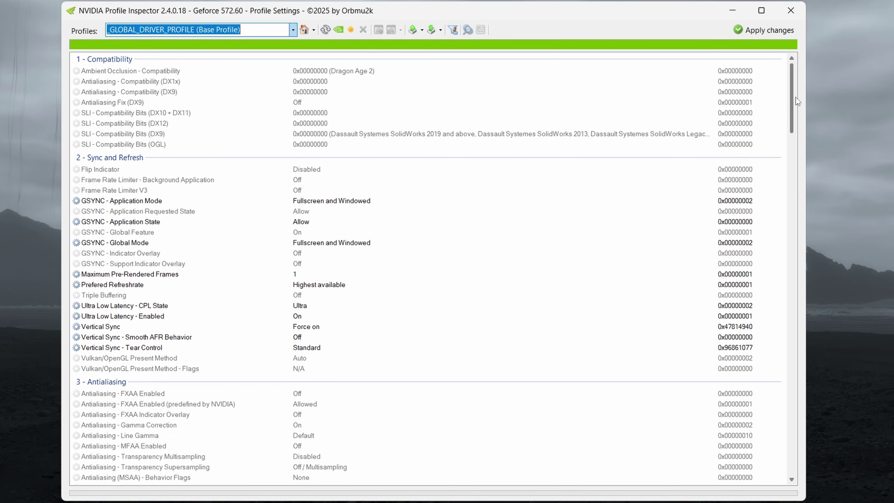
# Examine the DLSS DLL override in the global profile's Common section and list the options for its forced preset letter.
pyautogui.moveTo(797, 100); pyautogui.dragTo(795, 197)
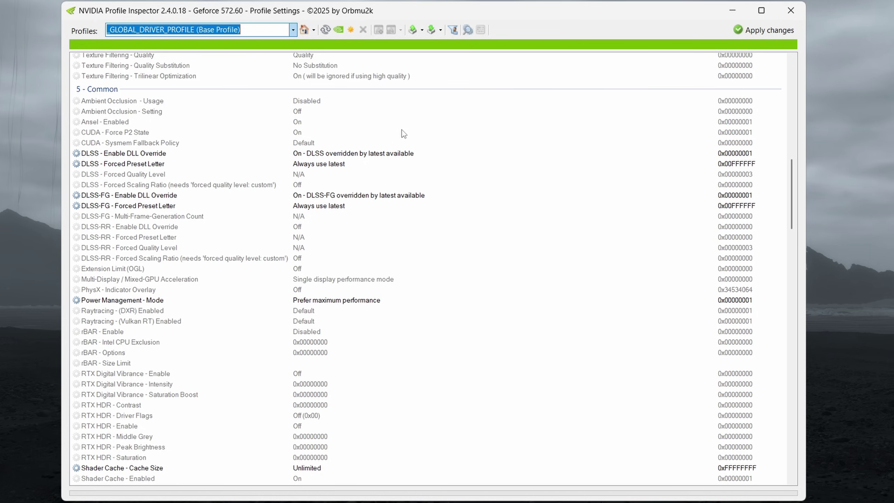
pyautogui.click(124, 157)
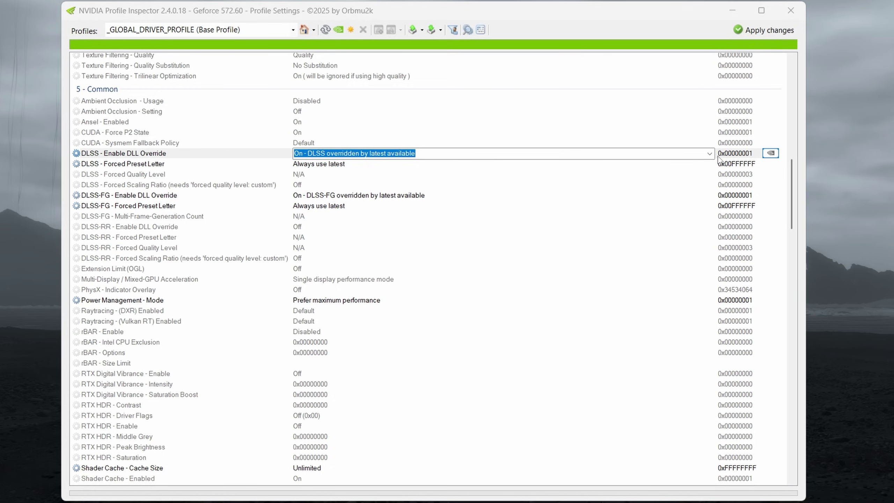
pyautogui.click(123, 168)
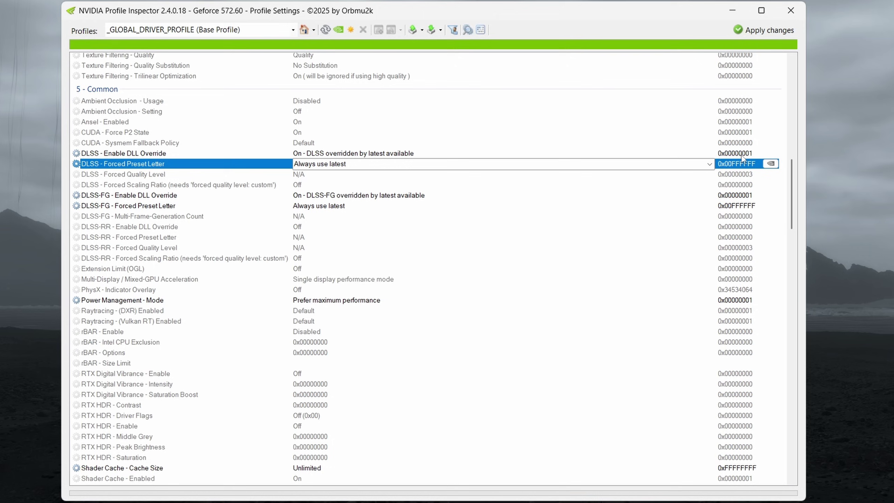
pyautogui.click(709, 165)
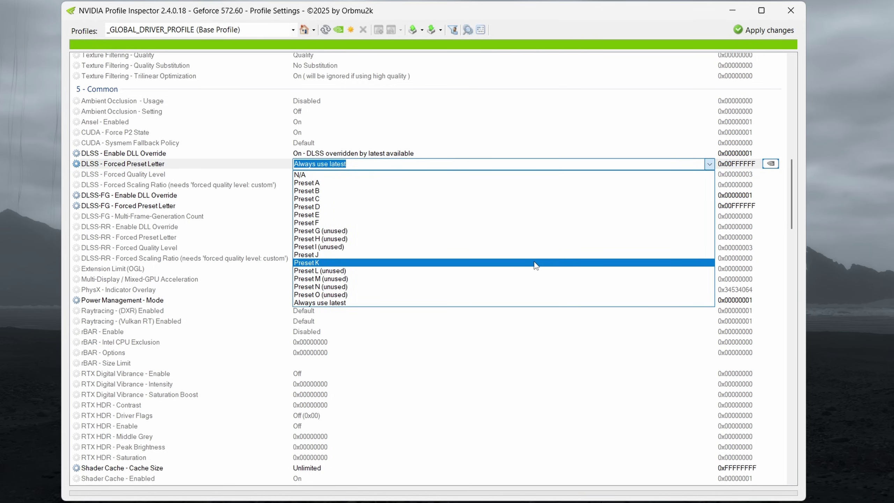
# Examine the DLSS-FG DLL override and DLSS-FG forced preset letter settings in the Common section.
pyautogui.click(149, 207)
pyautogui.click(162, 196)
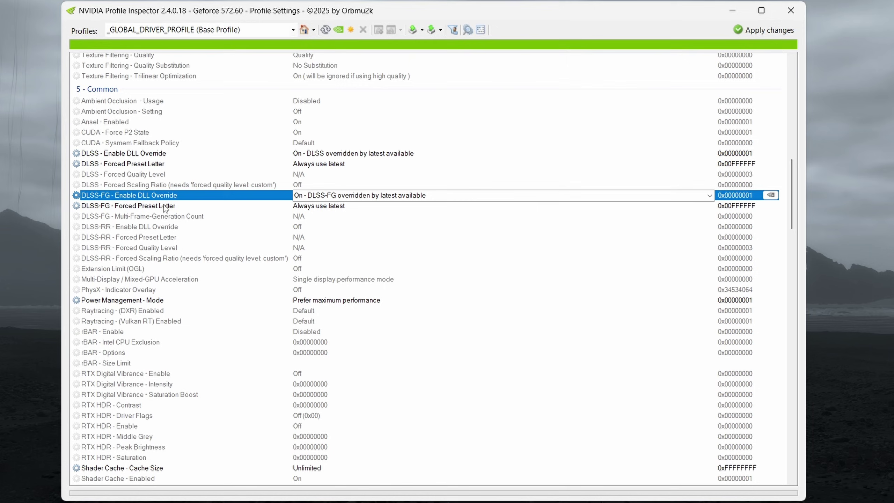
pyautogui.click(179, 207)
pyautogui.click(199, 200)
pyautogui.click(198, 207)
pyautogui.click(215, 197)
pyautogui.click(229, 213)
pyautogui.click(254, 206)
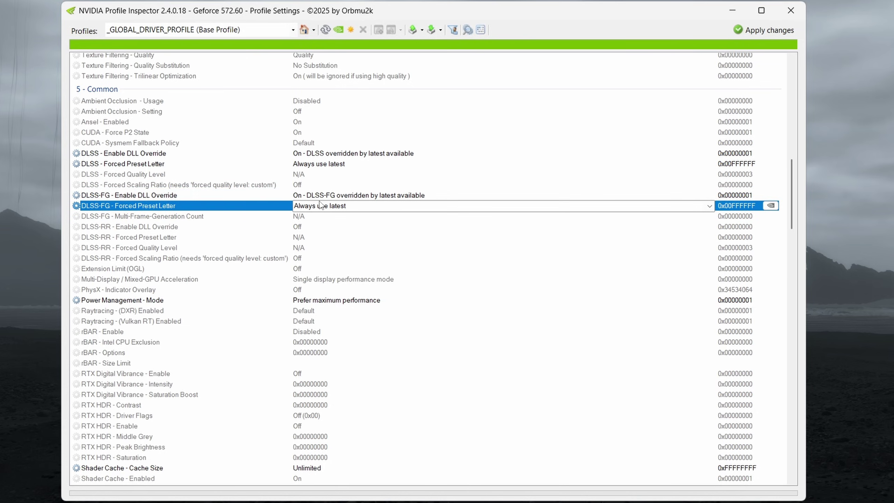
# Look over the DLSS-RR settings and check the options offered for the DLSS-FG multi-frame-generation count.
pyautogui.click(151, 240)
pyautogui.click(119, 247)
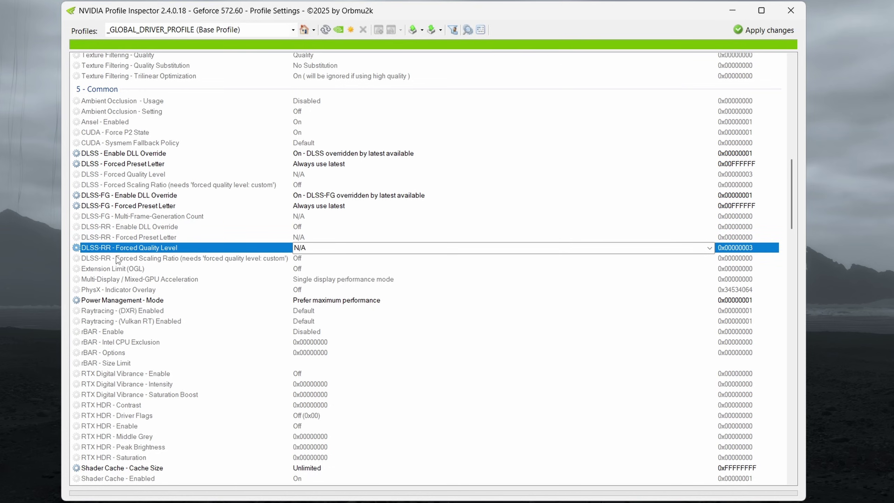
pyautogui.click(131, 227)
pyautogui.click(161, 218)
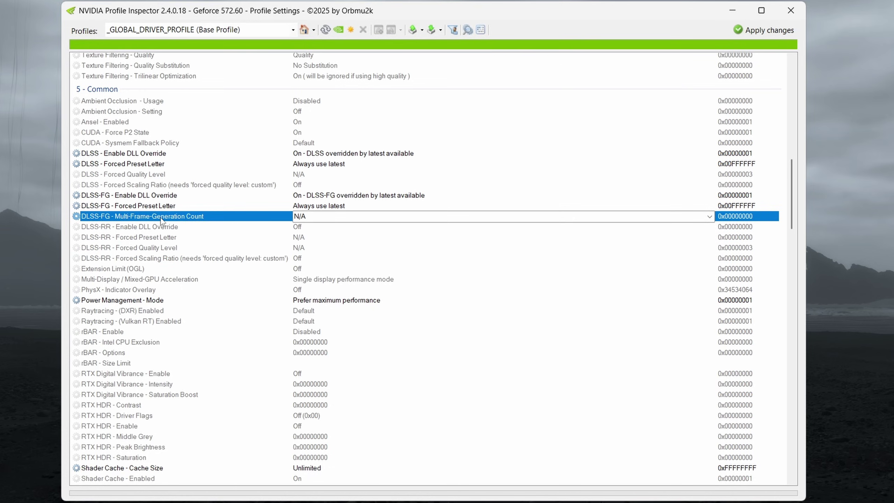
pyautogui.click(710, 216)
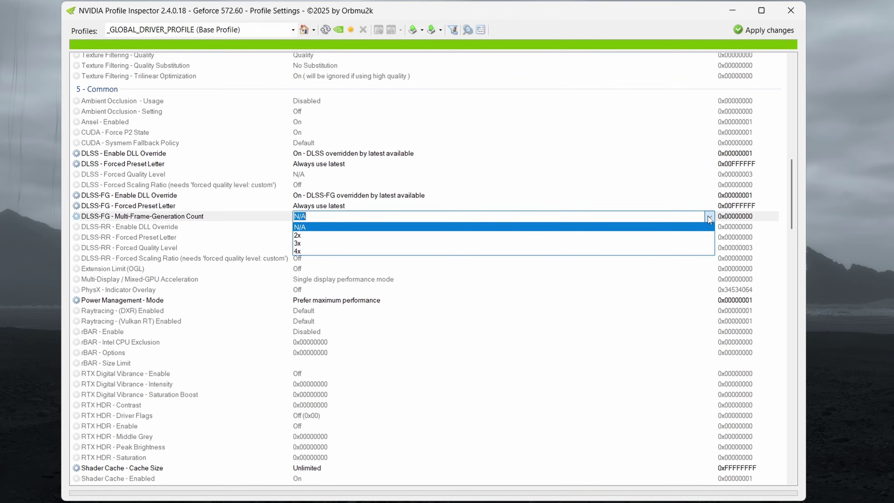
pyautogui.click(709, 216)
# Select the DLSS DLL override setting and apply the changes to the global driver profile.
pyautogui.click(212, 154)
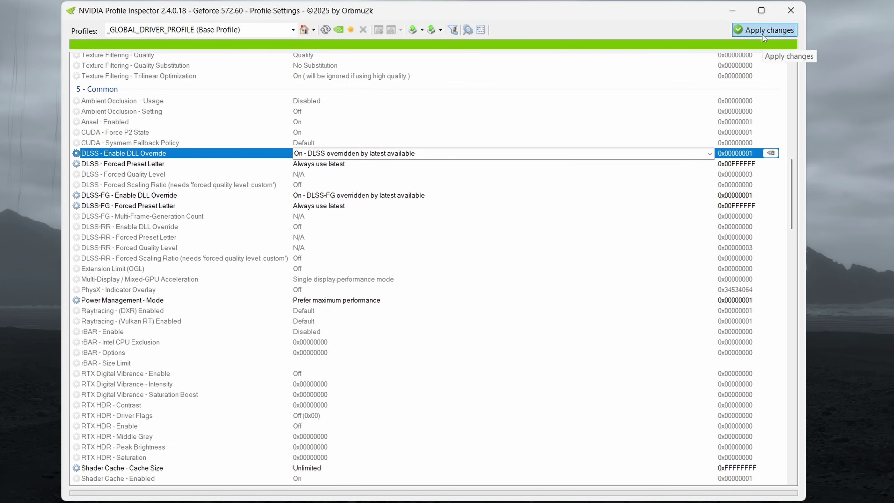
pyautogui.click(777, 31)
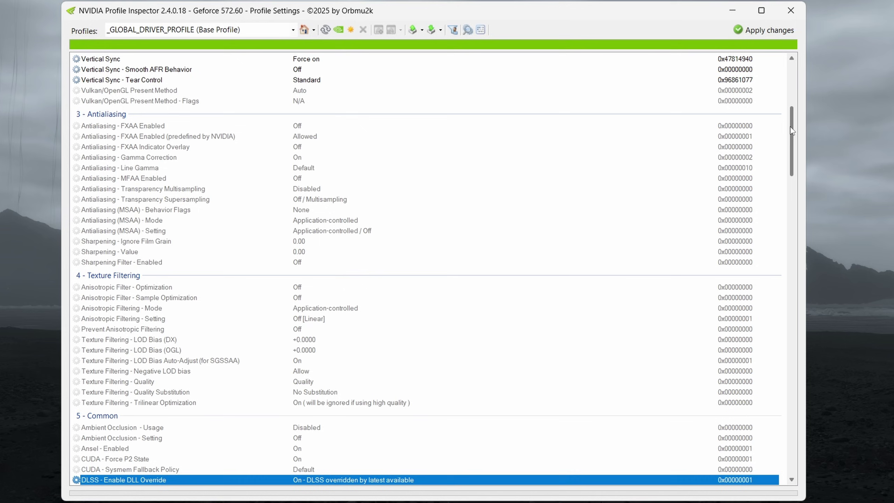
# Recheck the DLSS DLL override and forced preset letter, and return to the Compatibility section at the start of the settings.
pyautogui.moveTo(791, 127); pyautogui.dragTo(792, 171)
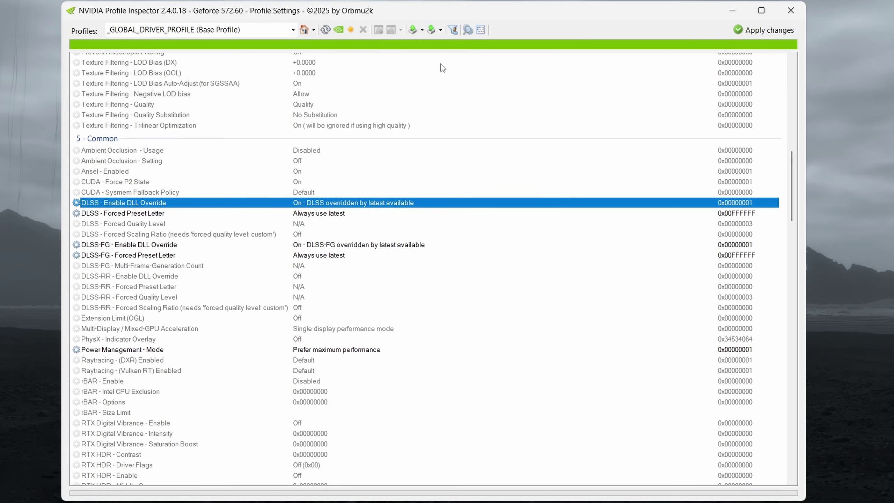
pyautogui.click(204, 212)
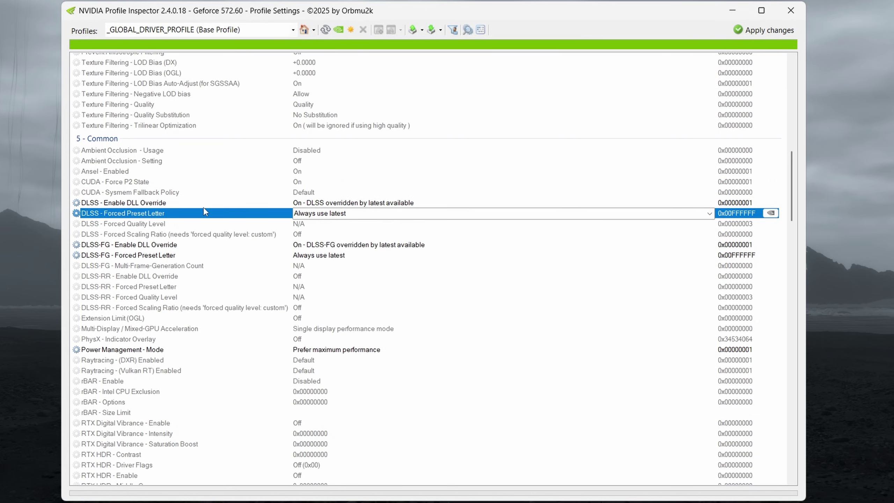
pyautogui.click(174, 205)
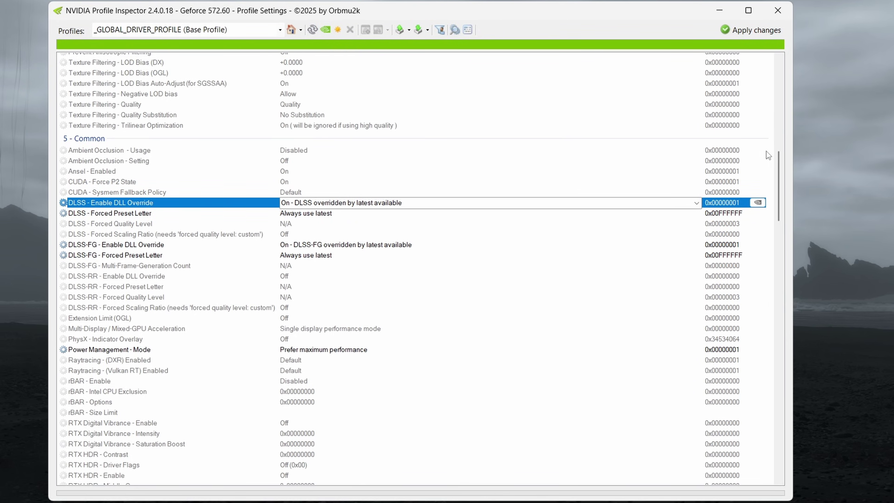
pyautogui.moveTo(779, 169); pyautogui.dragTo(778, 71)
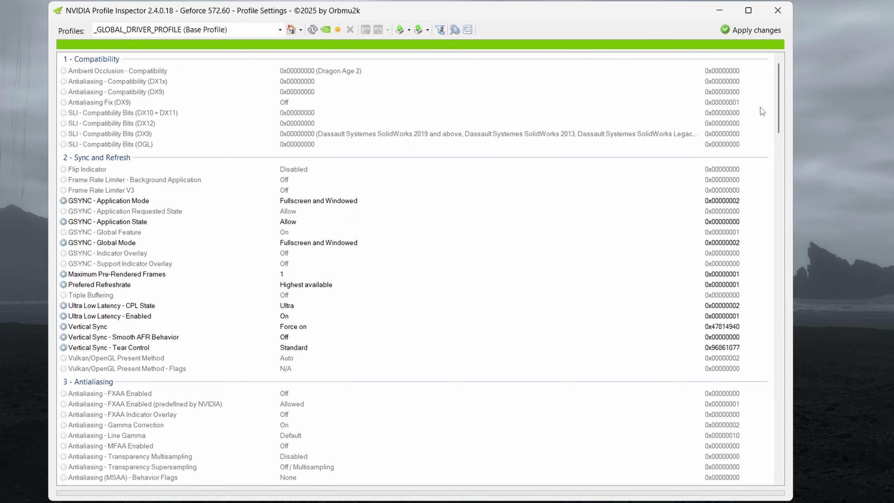